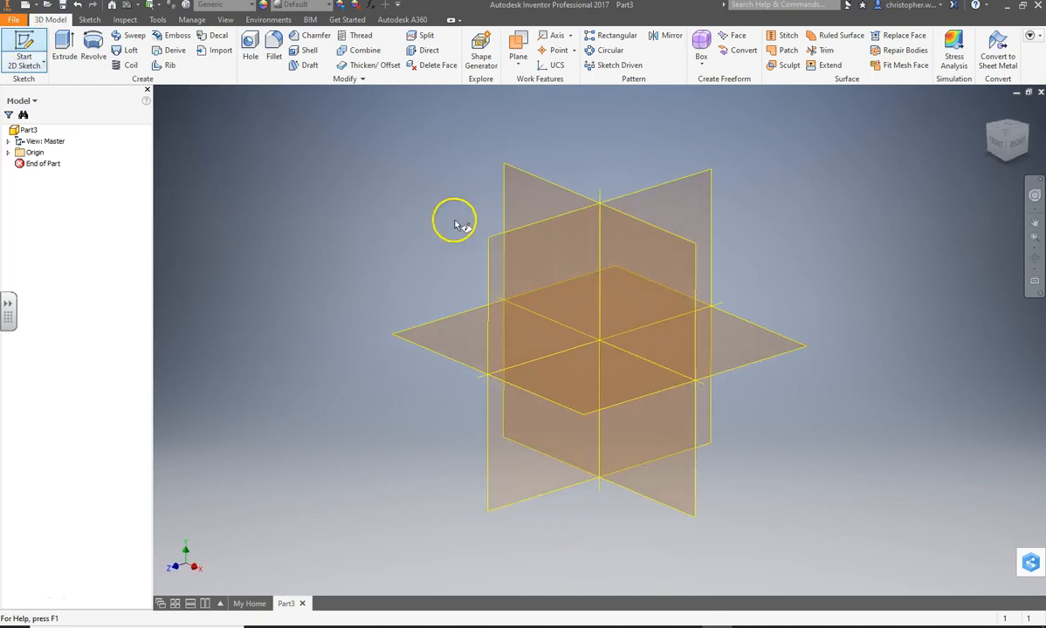
- Start a sketch on the front (XY) plane and draw a center-point circle about 0.6 in in diameter at the origin
left_click(661, 253)
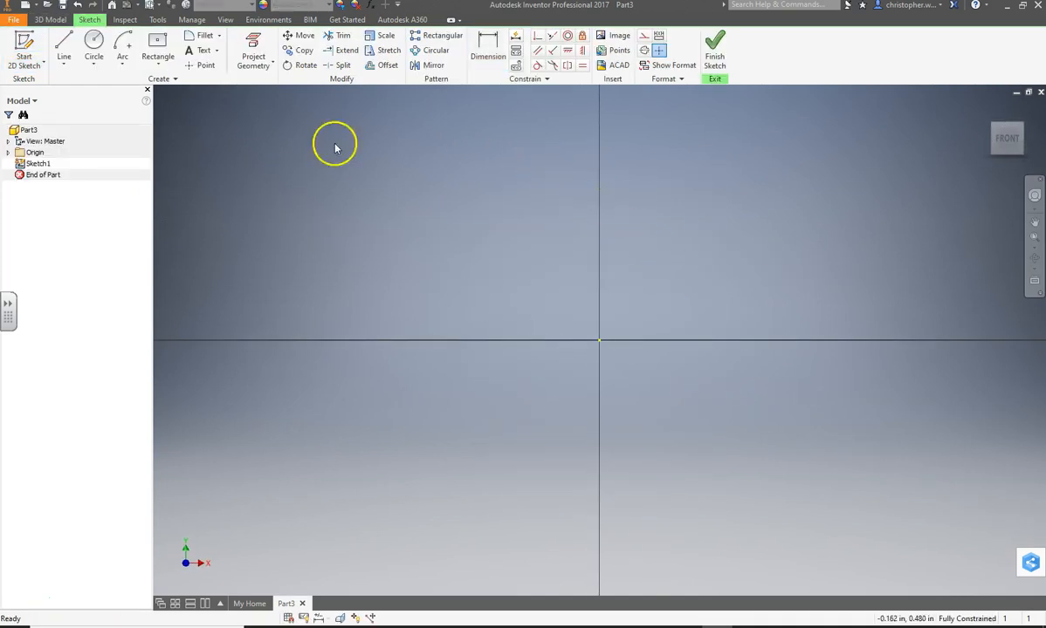
left_click(90, 65)
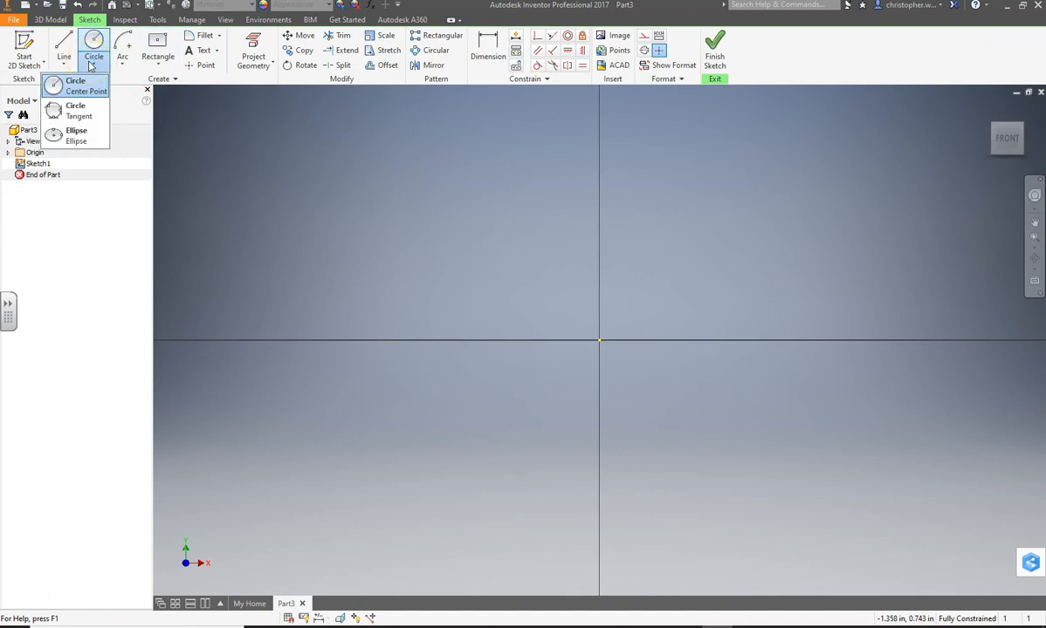
left_click(76, 145)
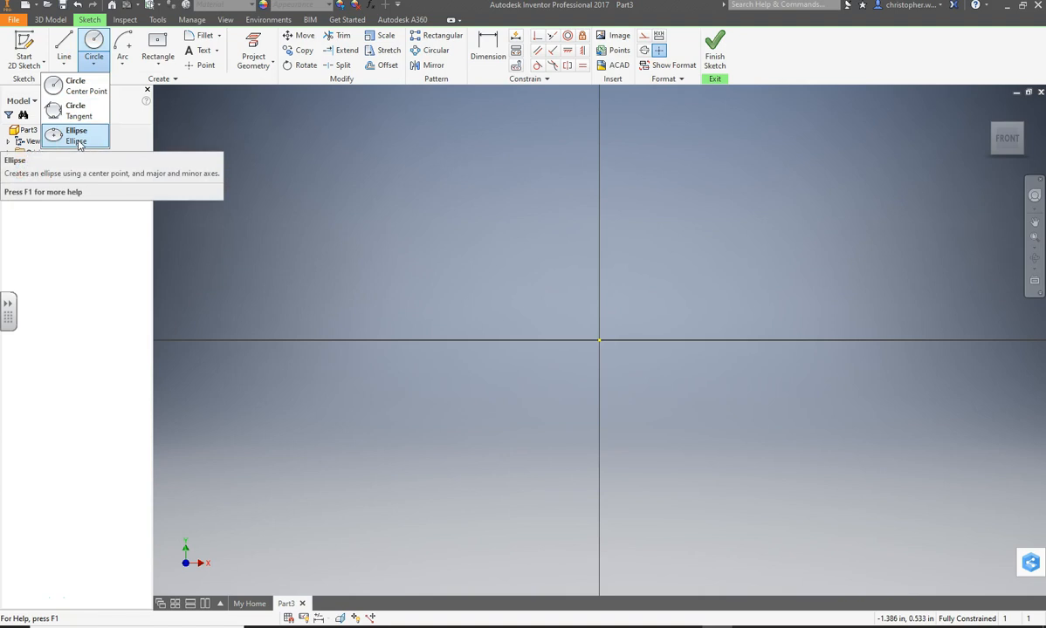
left_click(85, 79)
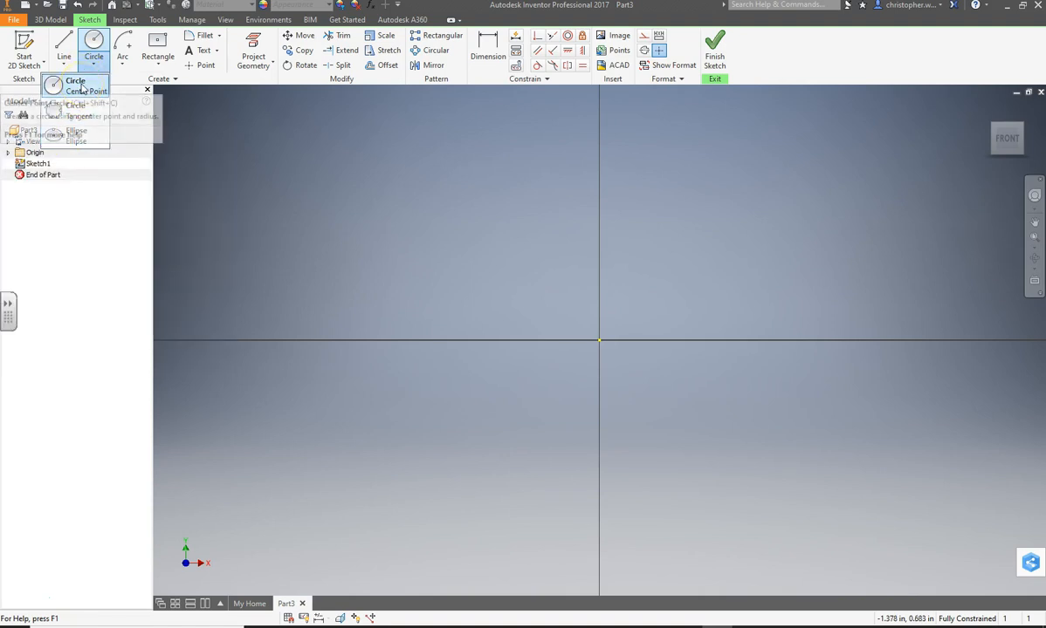
left_click(83, 88)
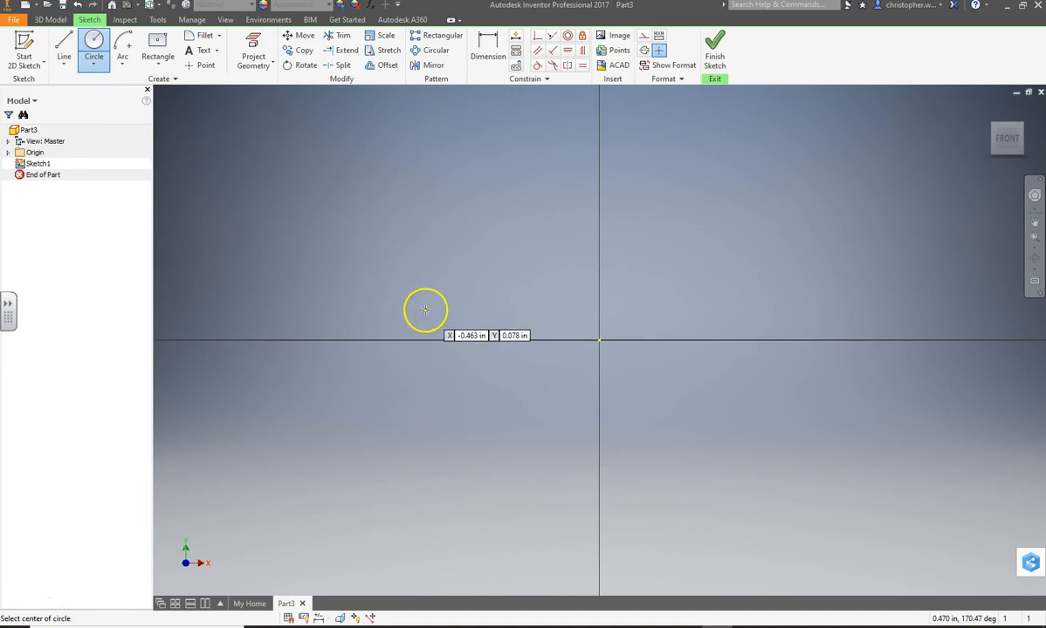
left_click(598, 339)
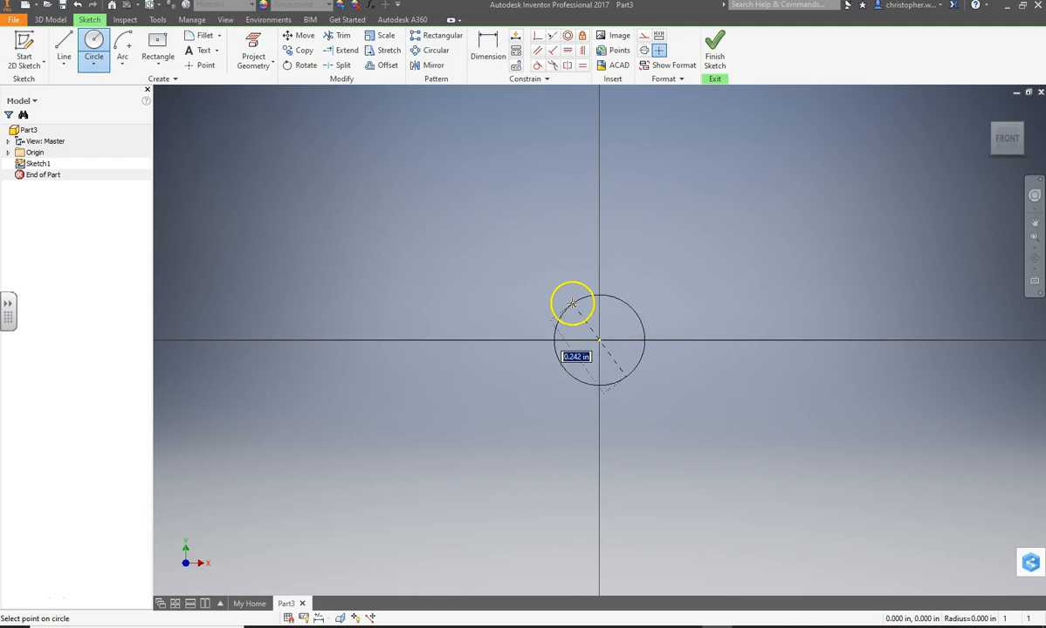
left_click(519, 253)
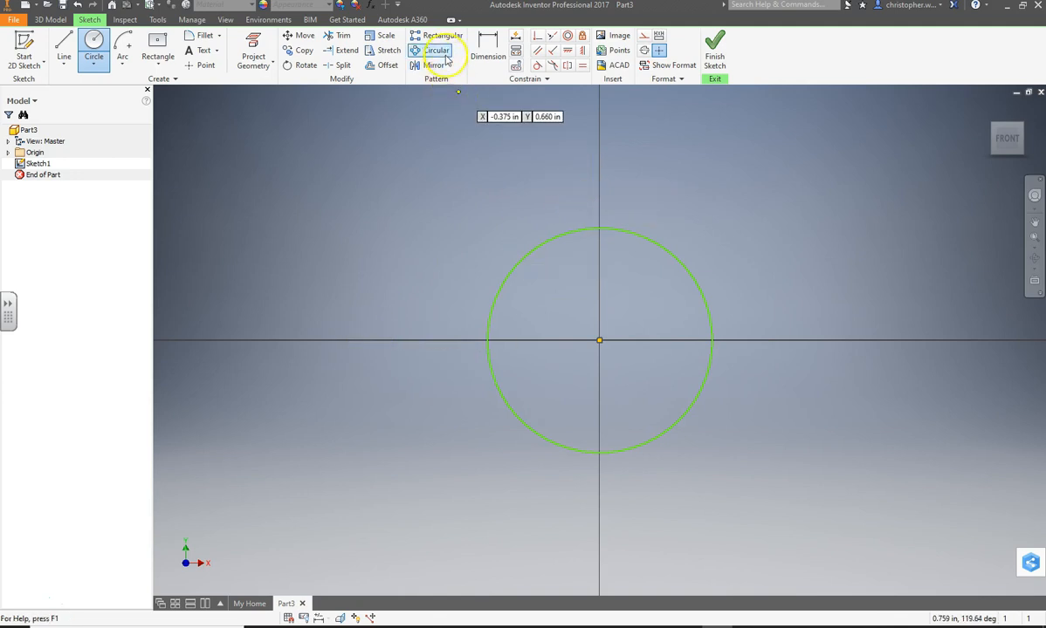
- Dimension the circle's diameter to 3 in
left_click(490, 48)
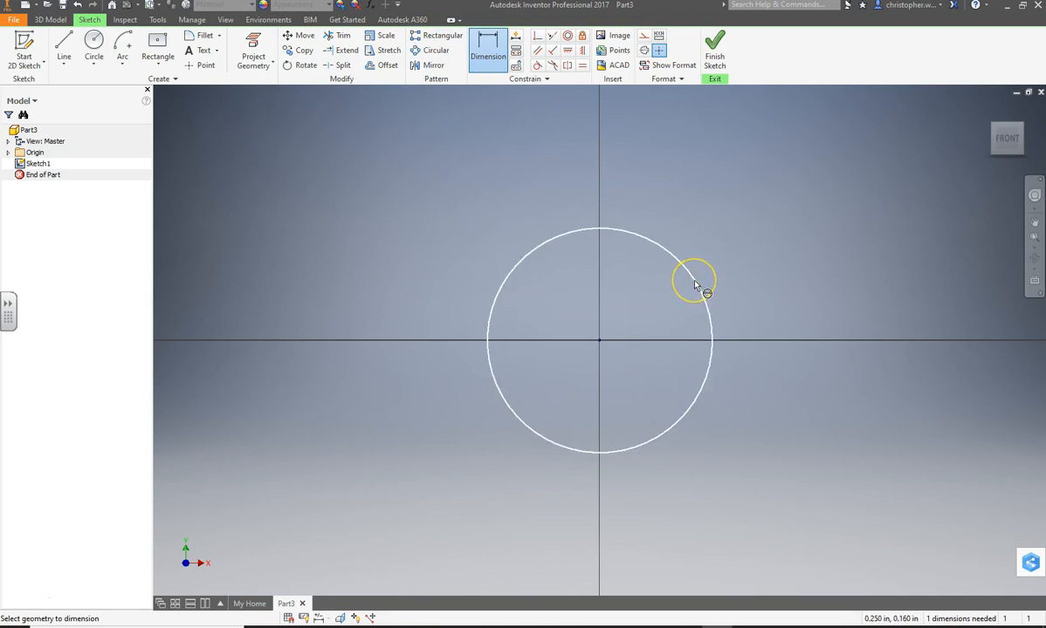
left_click_drag(695, 285, 538, 291)
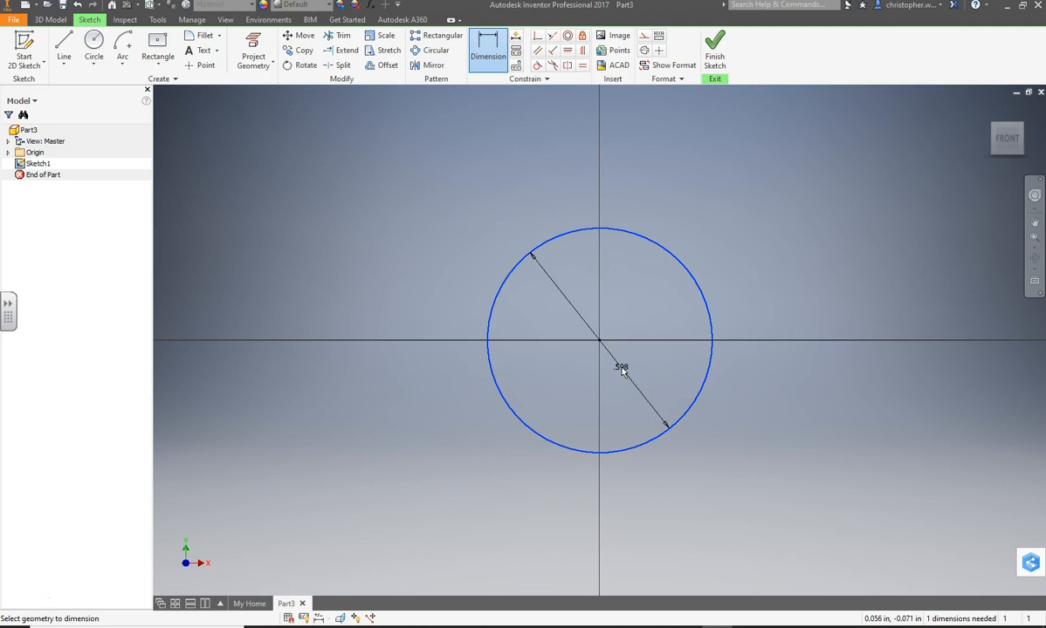
left_click(622, 370)
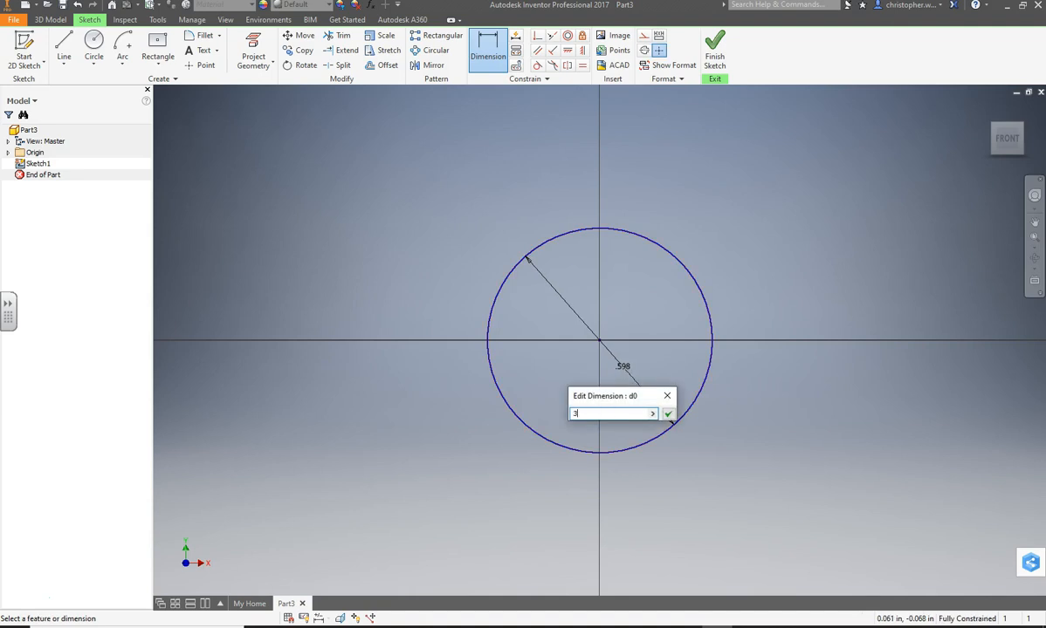
key("Return")
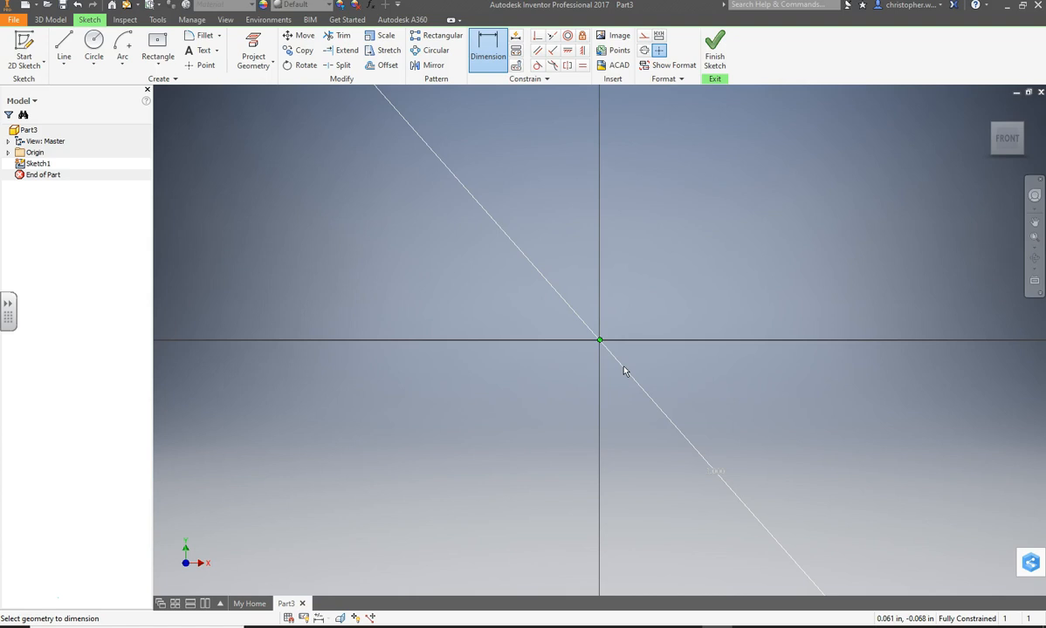
scroll(624, 370, "down", 5)
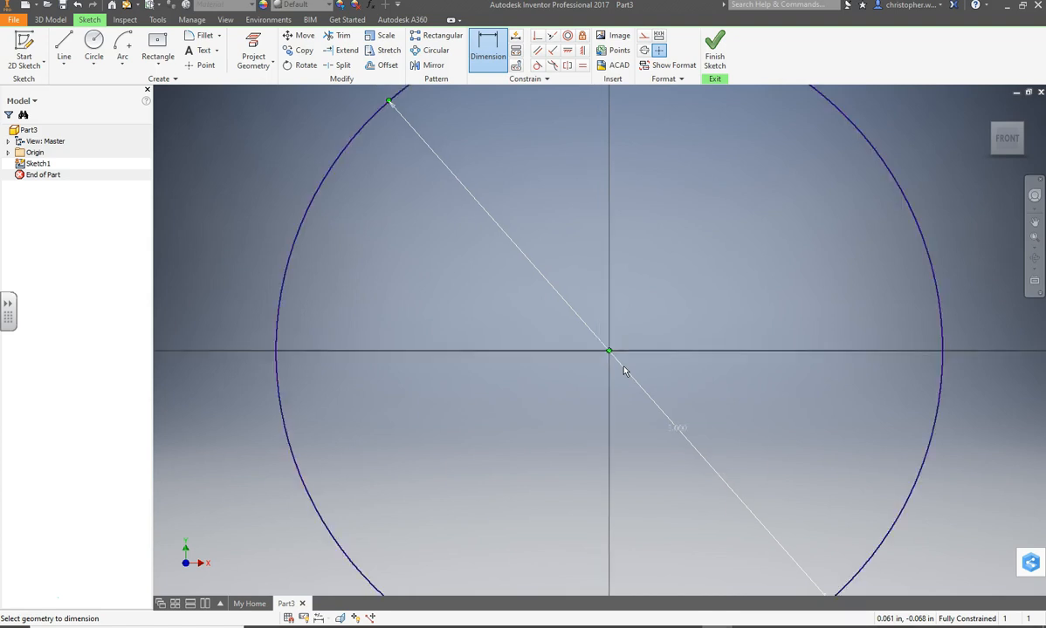
scroll(623, 370, "down", 2)
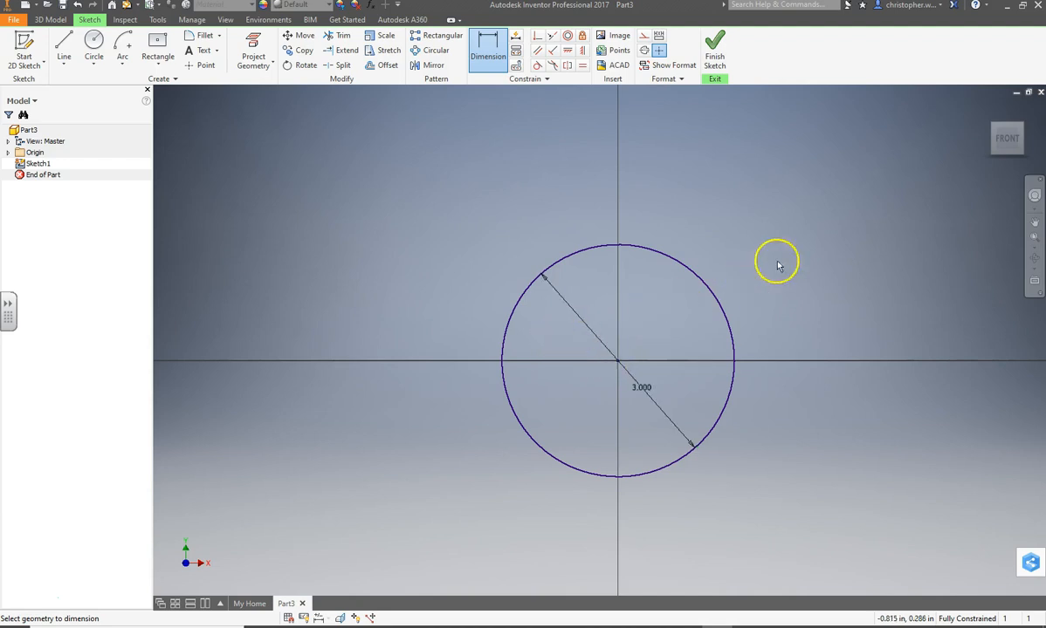
scroll(811, 374, "down", 2)
scroll(811, 395, "up", 3)
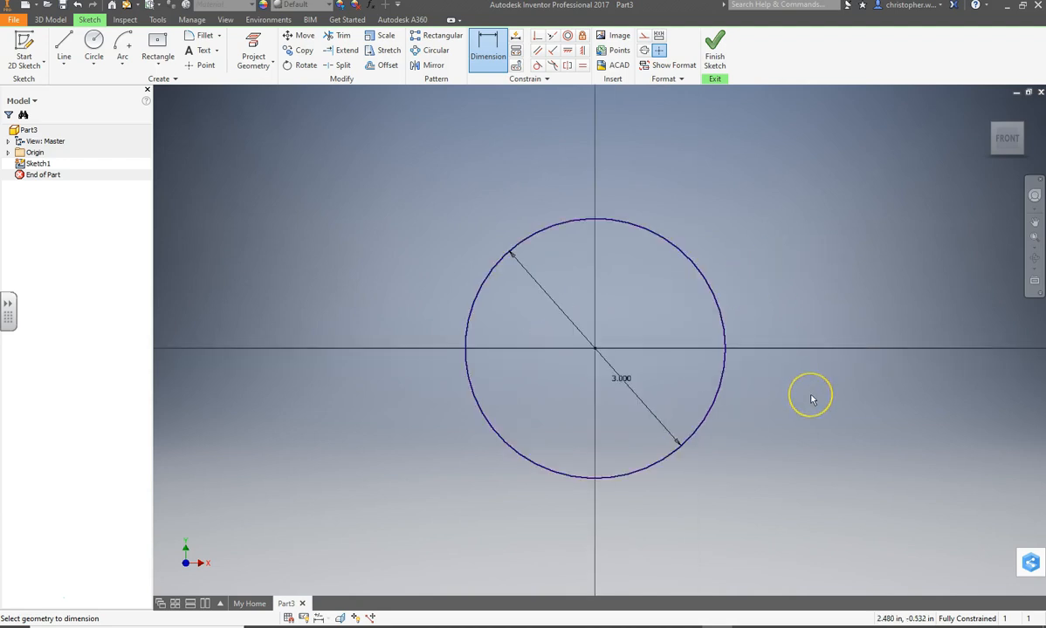
middle_click_drag(809, 396, 741, 350)
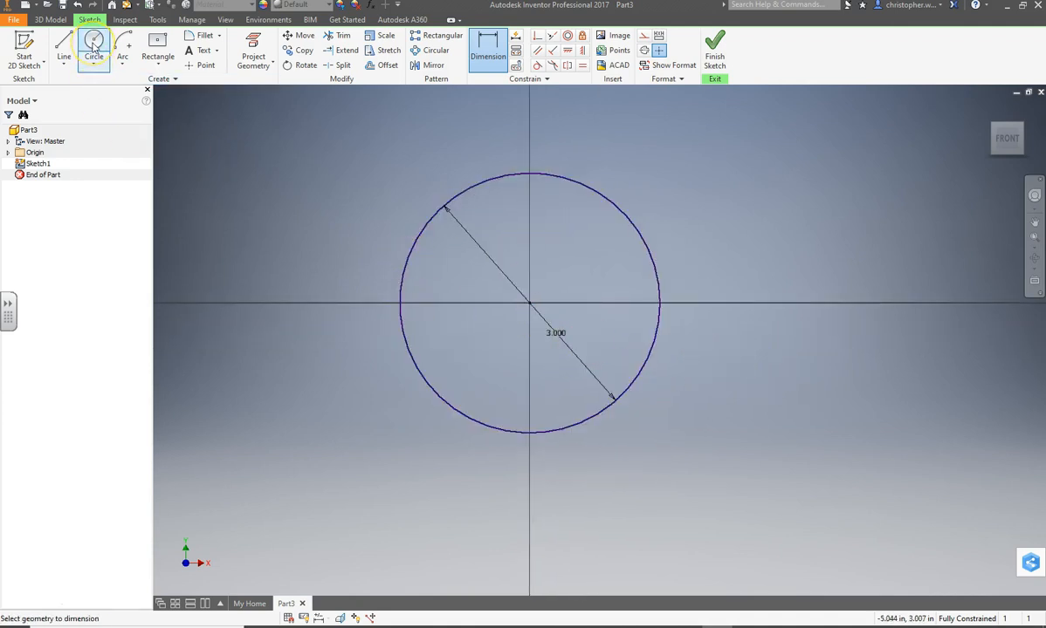
- Draw a second, concentric circle about 1.55 in in diameter at the origin, inside the first circle
left_click(94, 44)
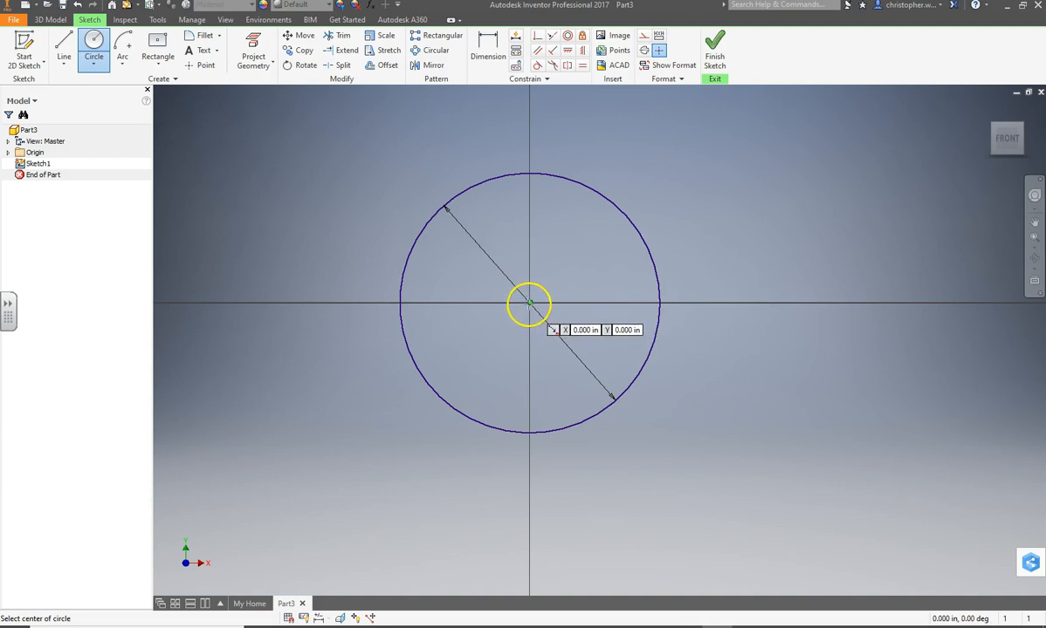
left_click(529, 303)
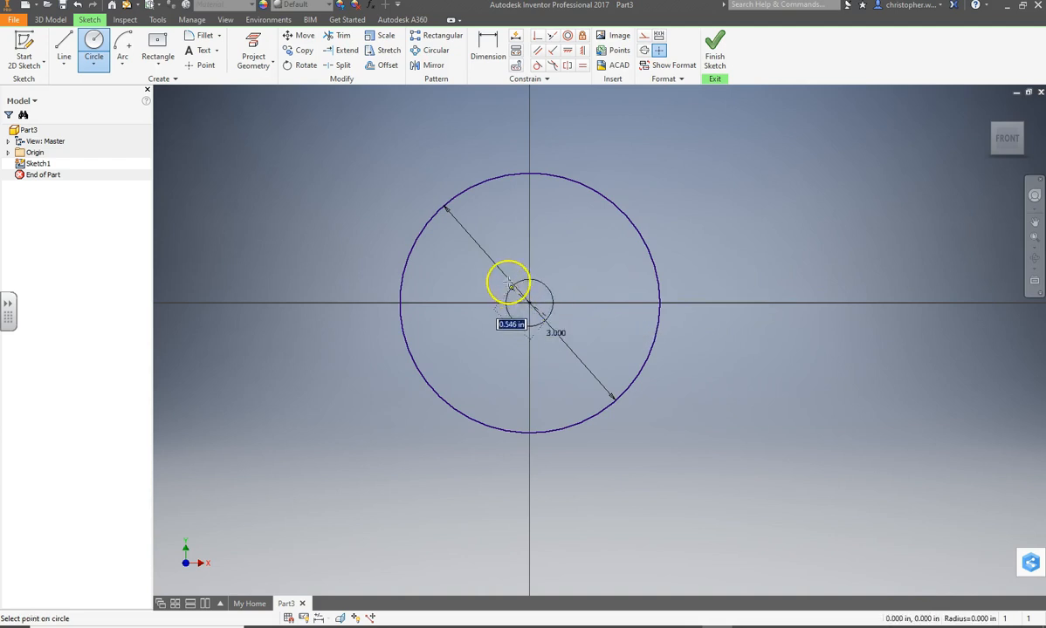
left_click(490, 248)
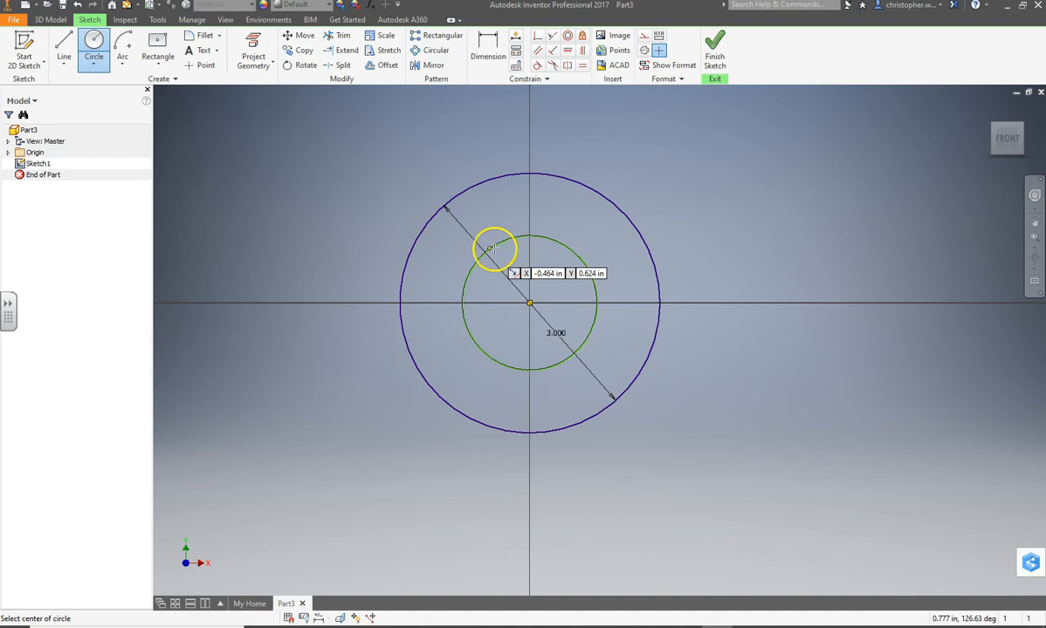
- Dimension the inner circle's diameter to 2 in
left_click(489, 48)
left_click(514, 243)
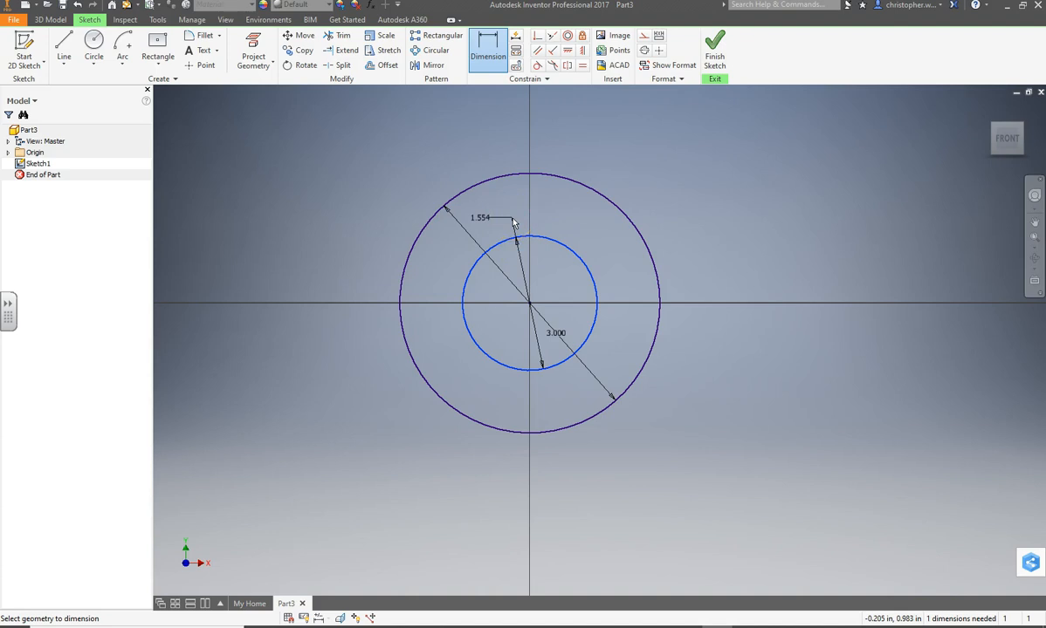
left_click(514, 224)
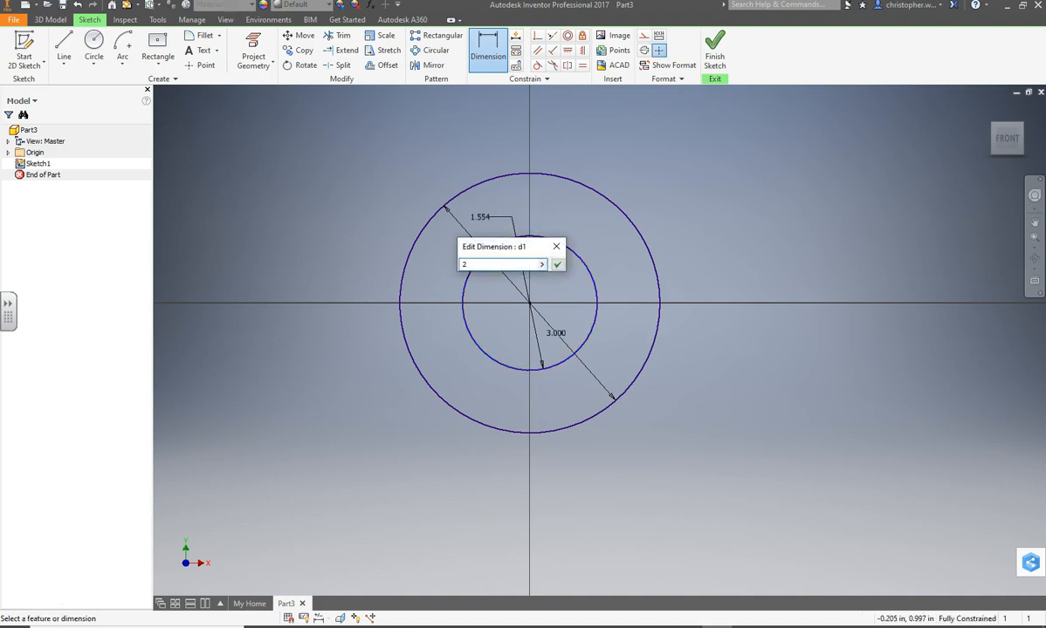
type("2")
key("Return")
left_click(873, 160)
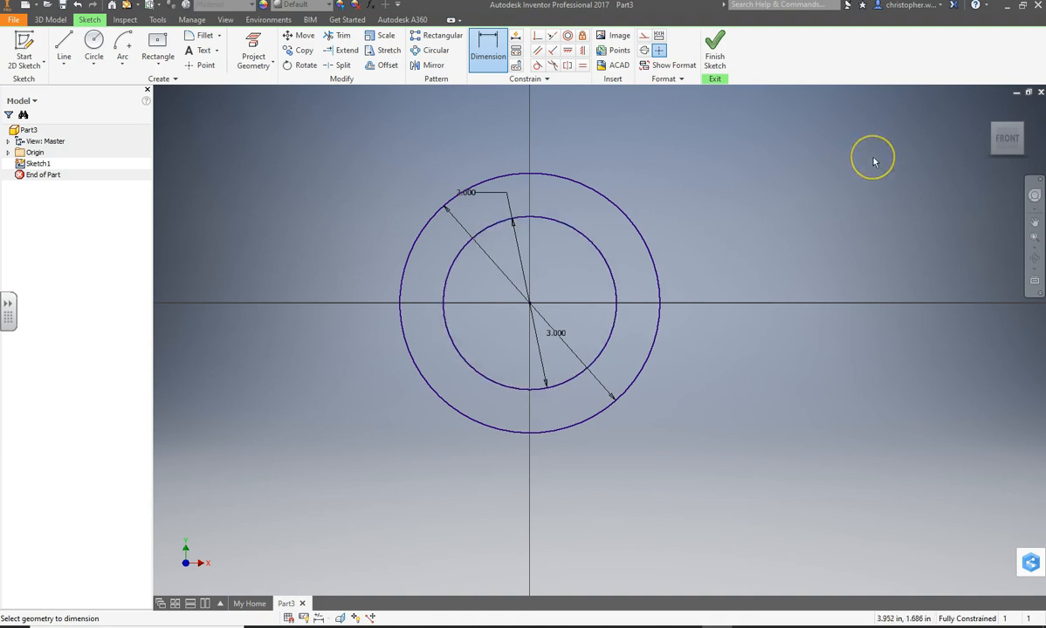
left_click(853, 155)
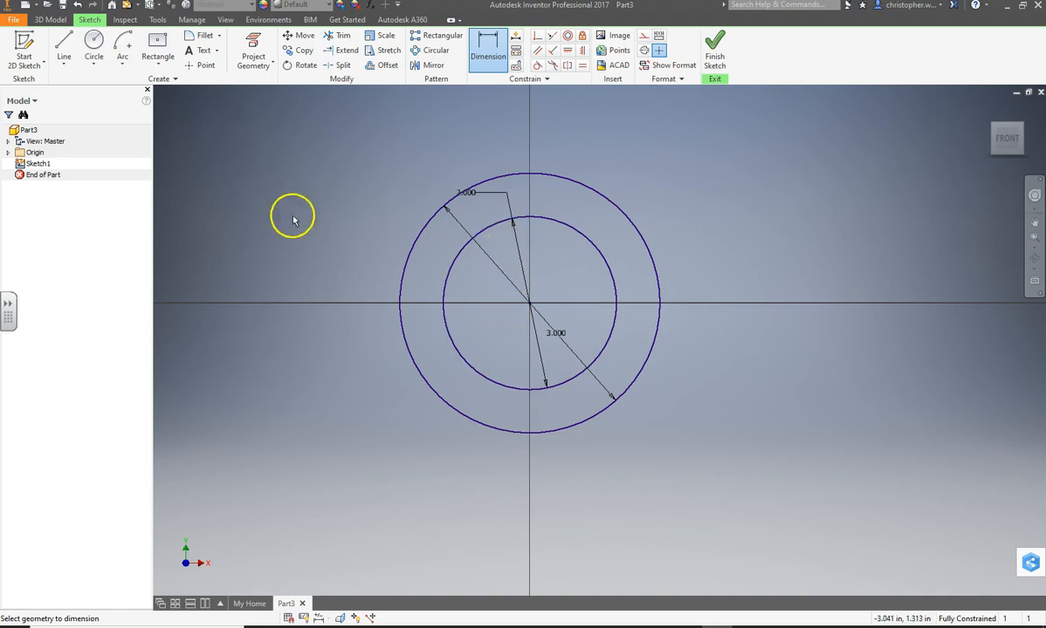
double_click(471, 196)
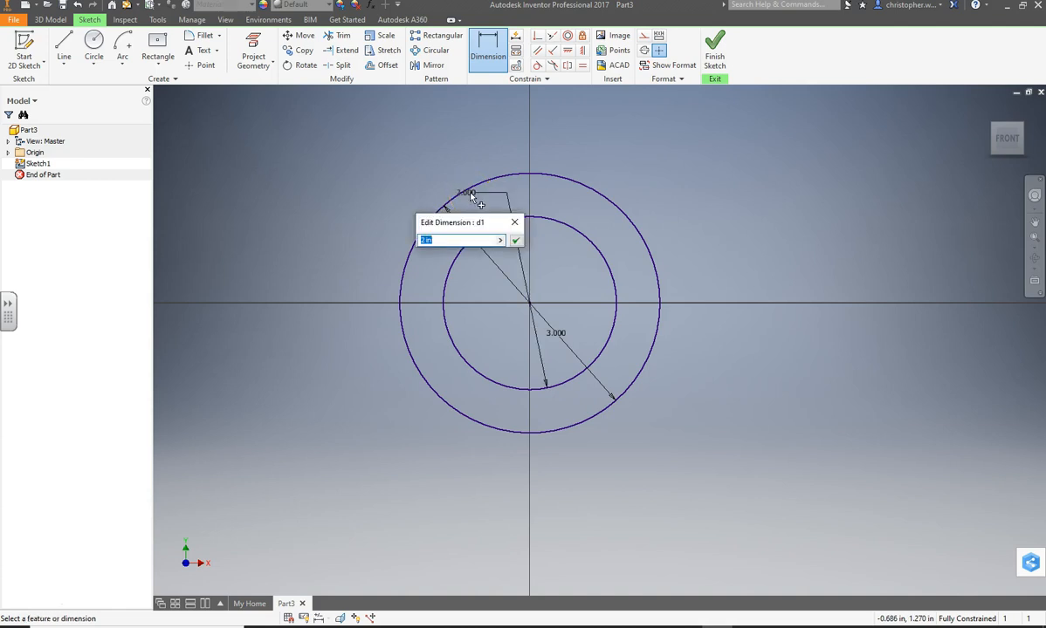
key("Escape")
key("Escape")
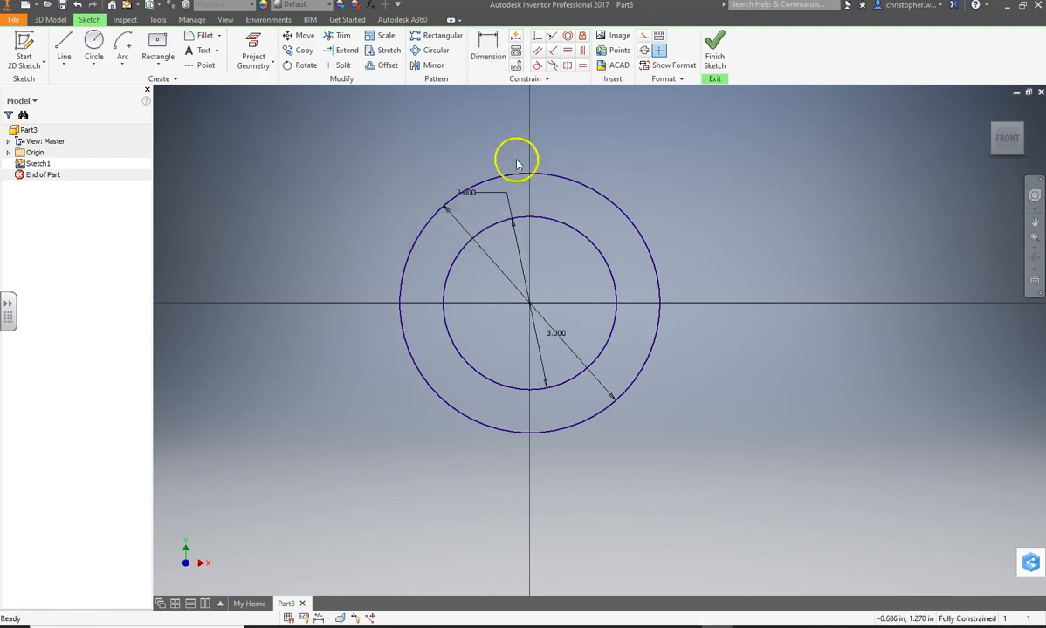
- Change the inner circle's diameter to 1.5 in
double_click(471, 198)
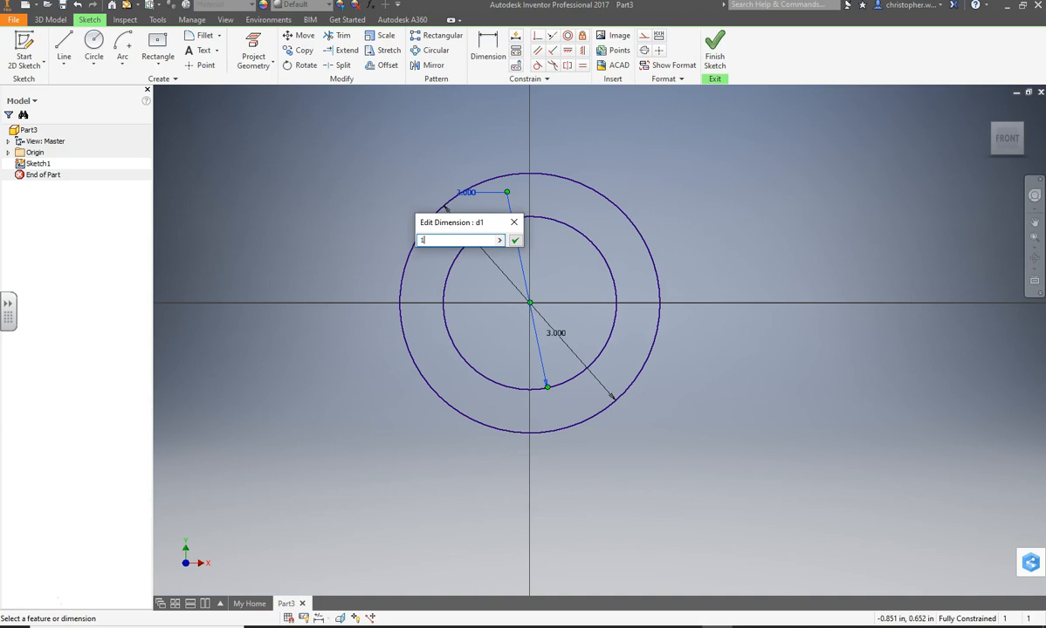
key("Return")
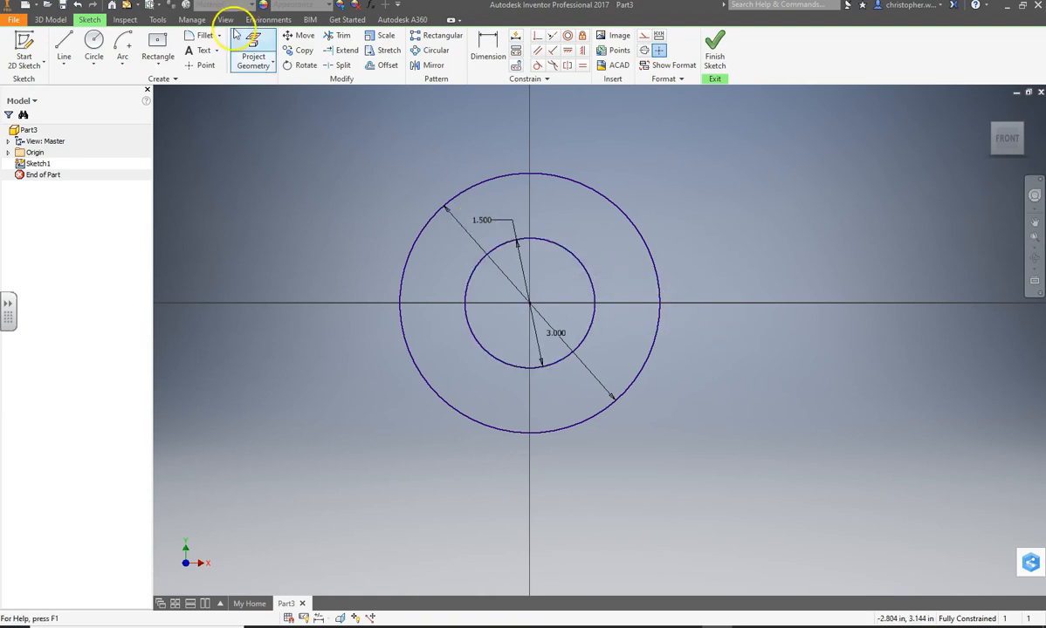
- Draw an upright ellipse about 2.35 in wide and 4 in high beside the circles, centred on the horizontal axis
left_click(95, 66)
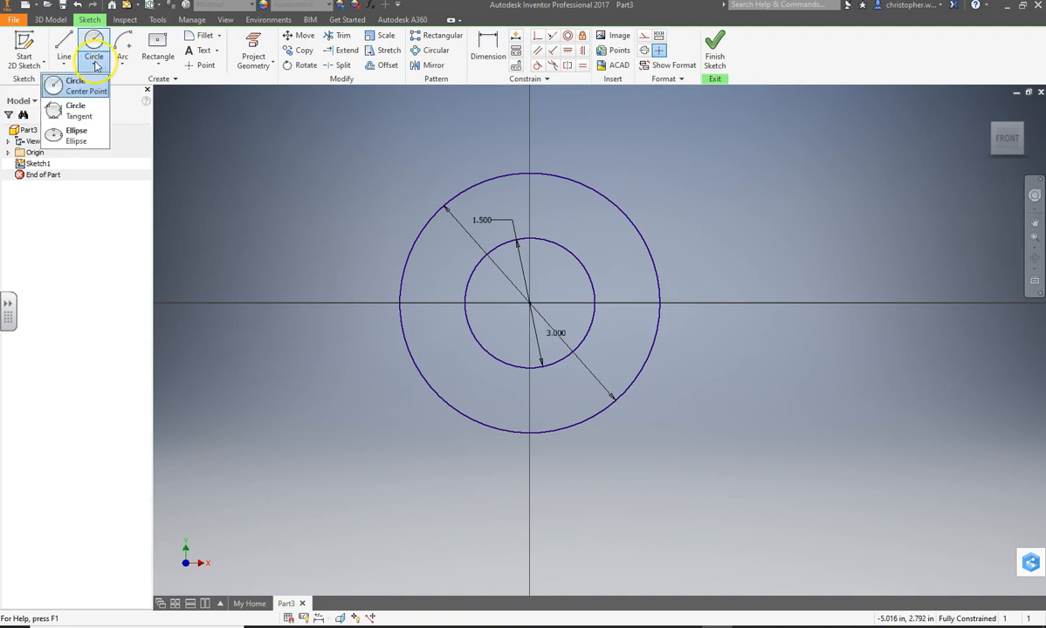
left_click(76, 135)
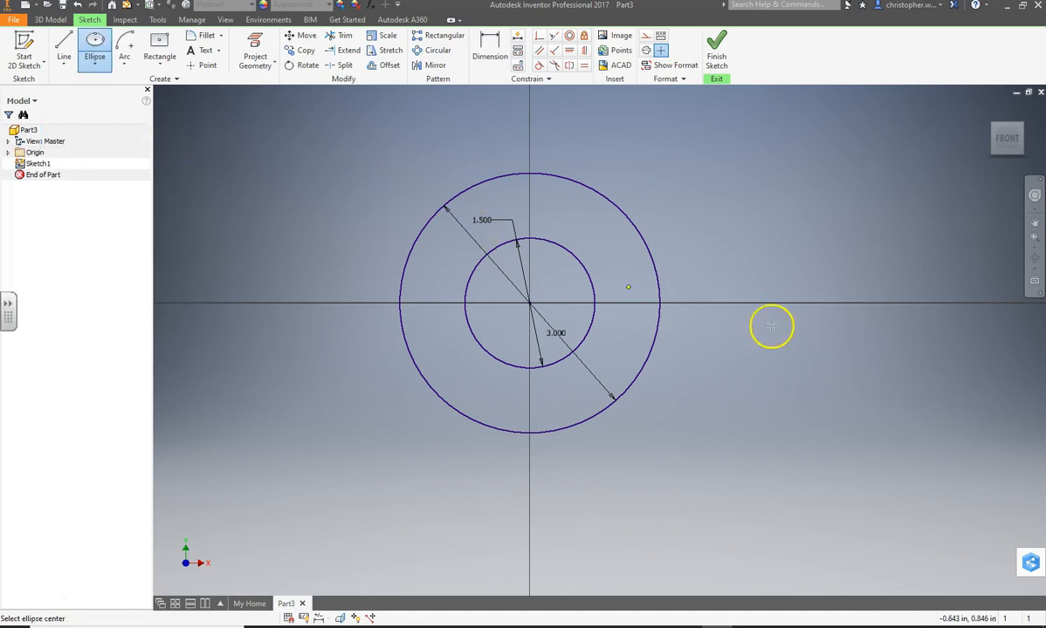
middle_click_drag(875, 320, 607, 306)
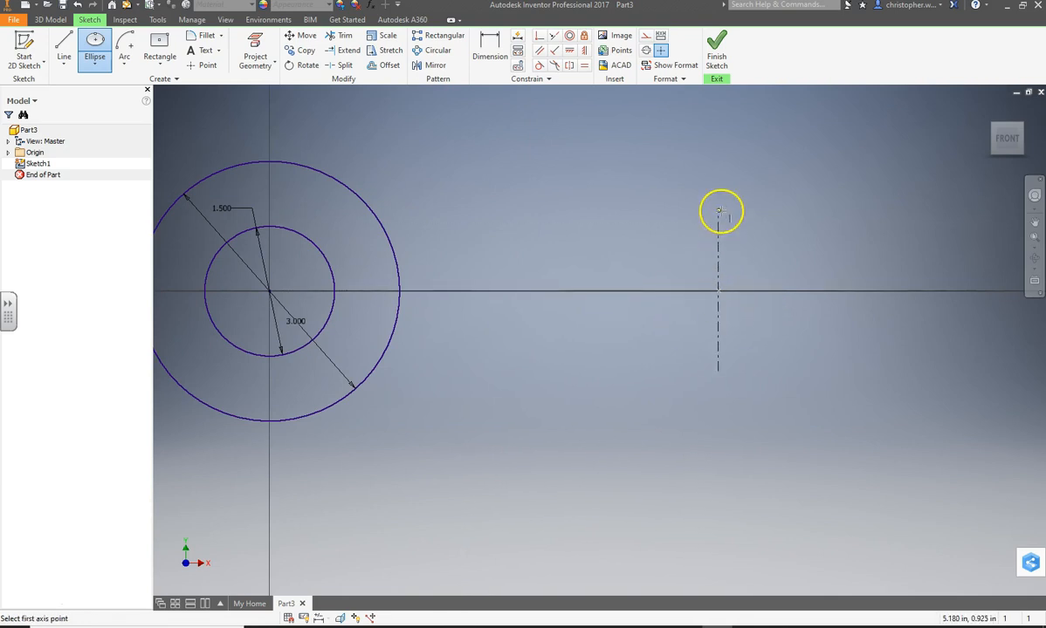
left_click(715, 117)
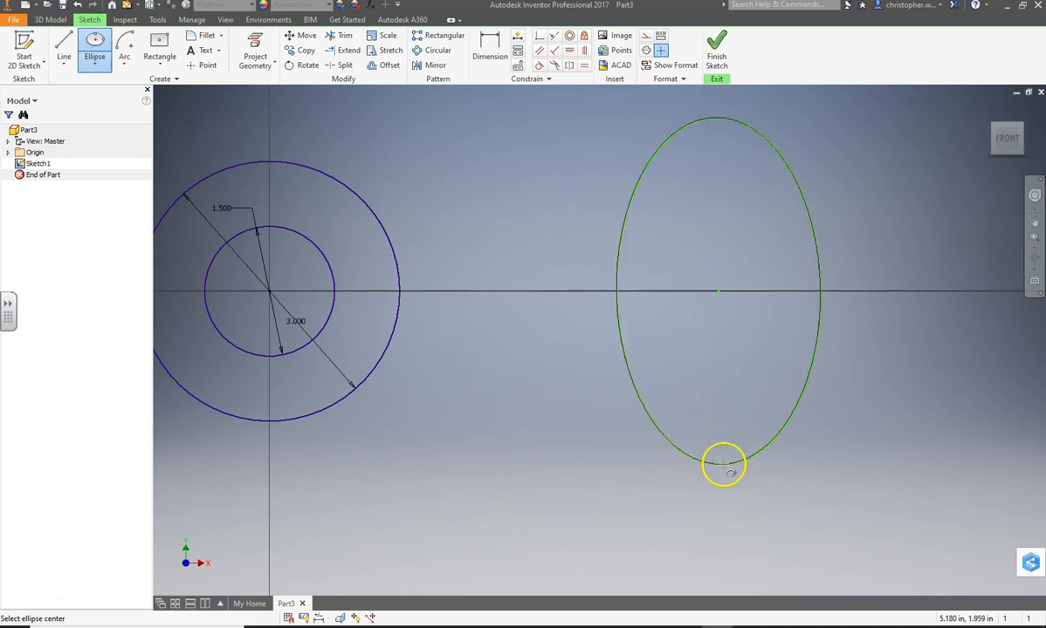
- Dimension the ellipse's horizontal half-axis to 1.5 in
left_click(485, 52)
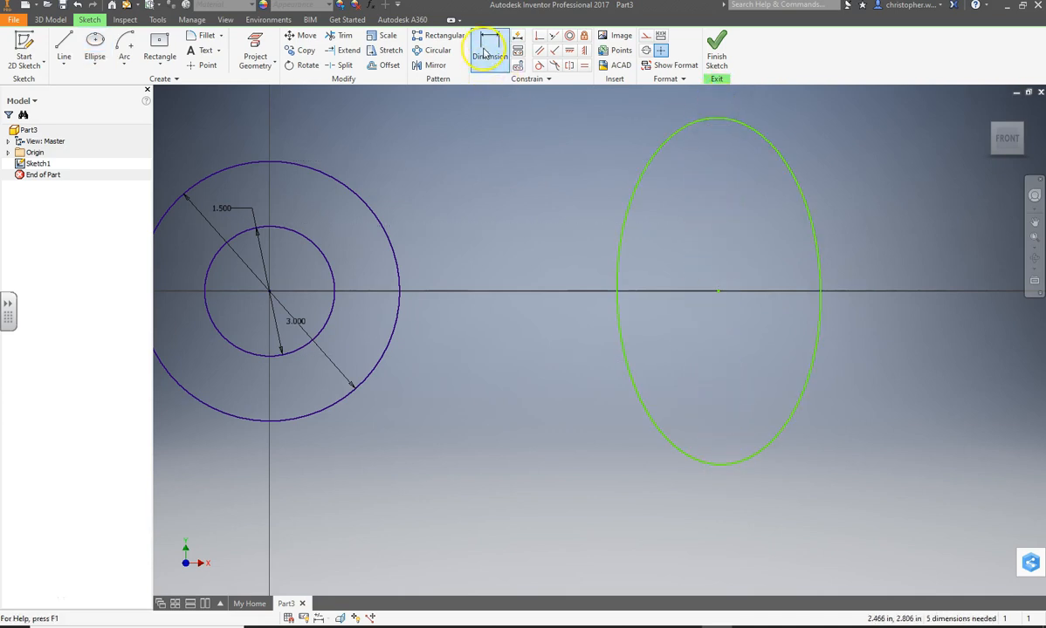
left_click(714, 123)
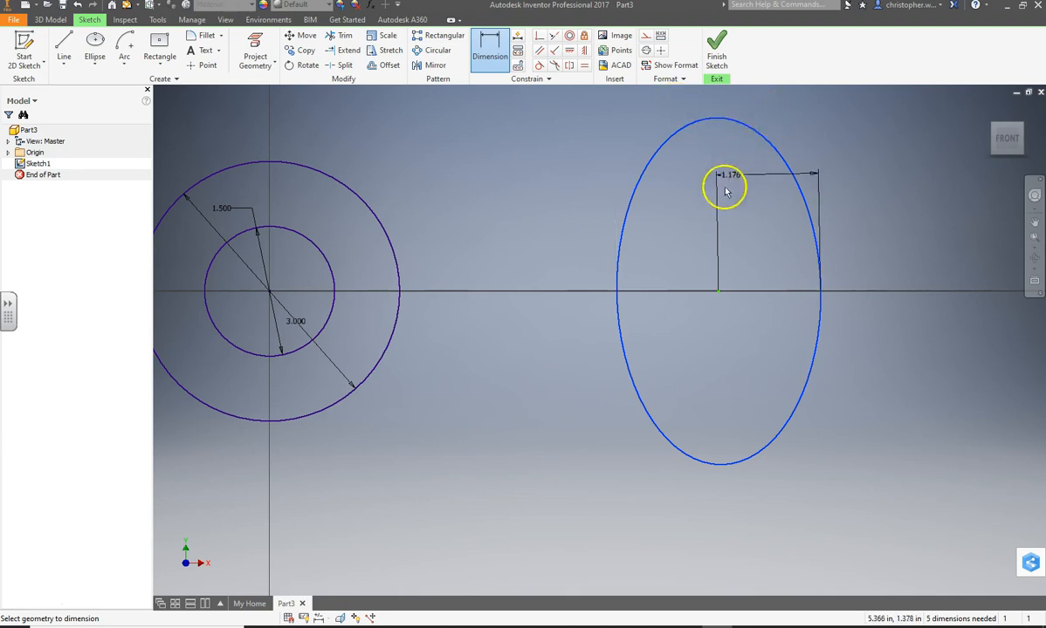
left_click(719, 291)
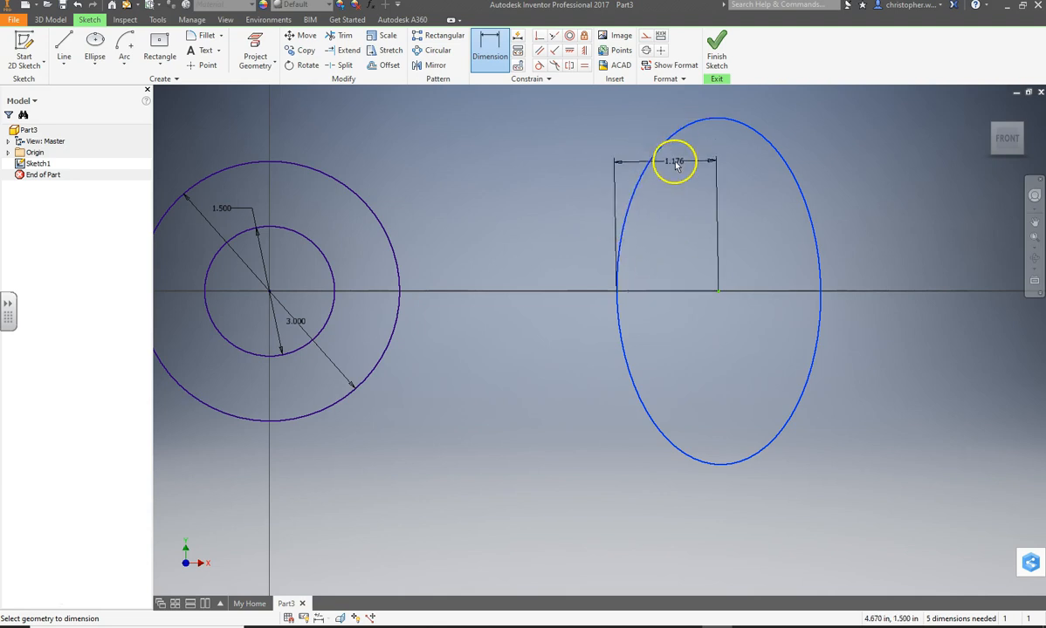
left_click(675, 164)
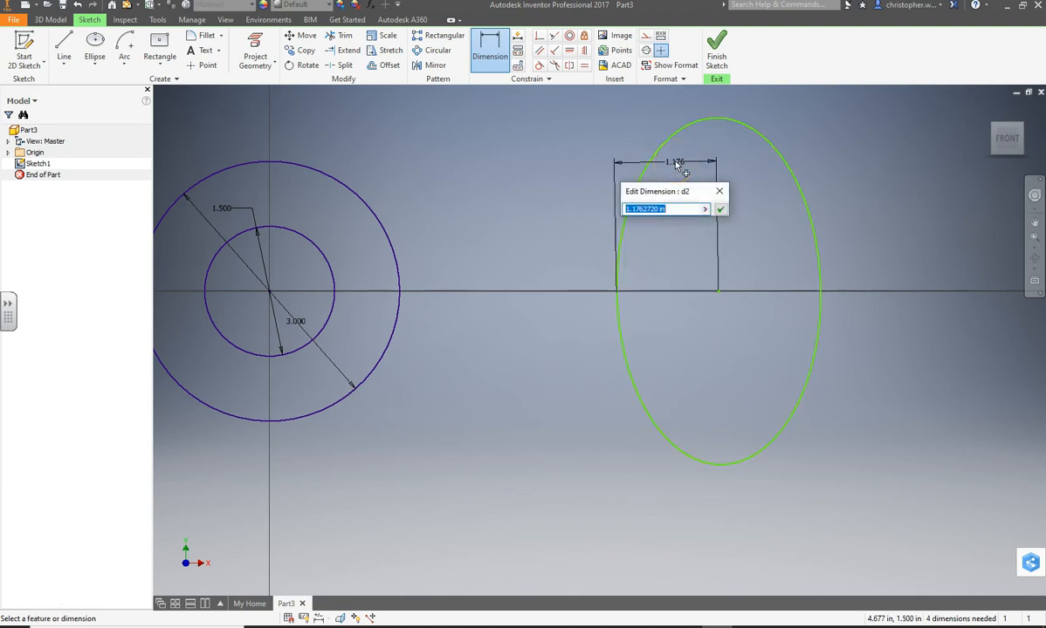
type("1.5")
key("Return")
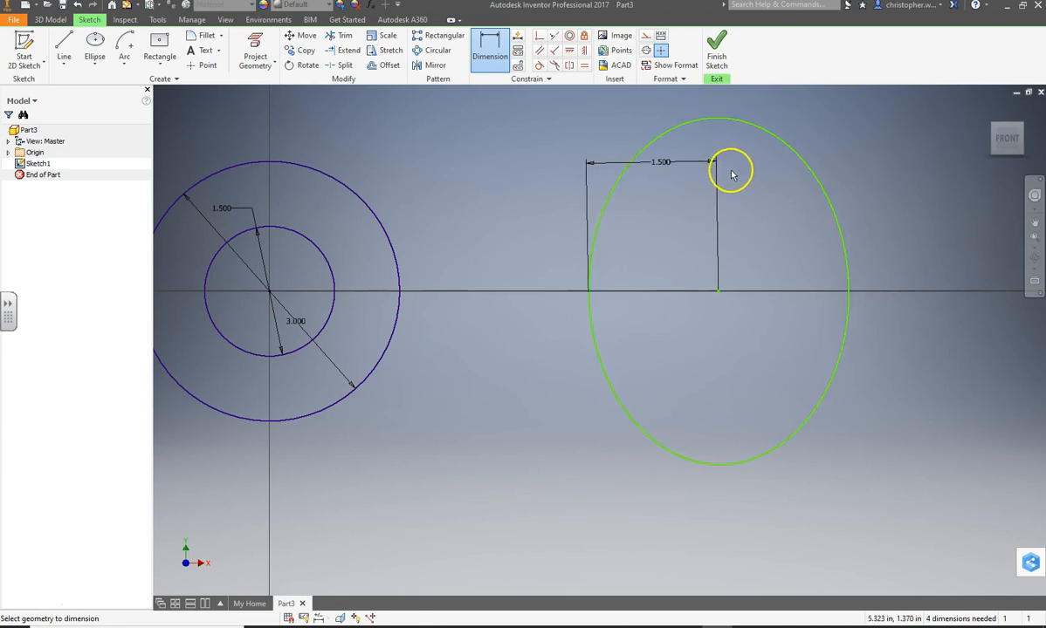
- Dimension the ellipse's vertical half-axis to 3 in
left_click(719, 122)
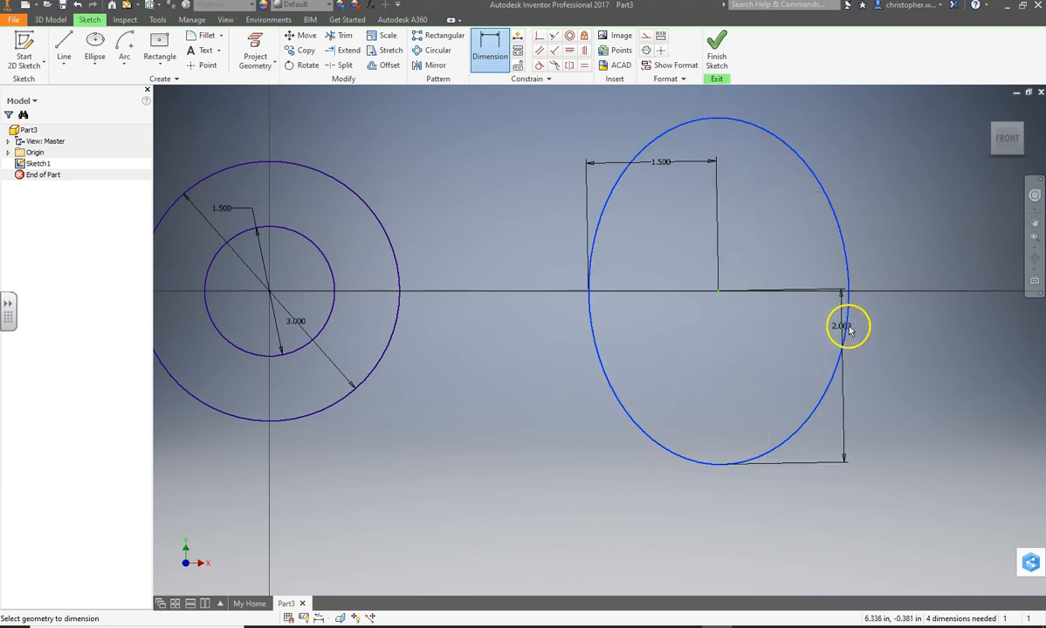
left_click(879, 327)
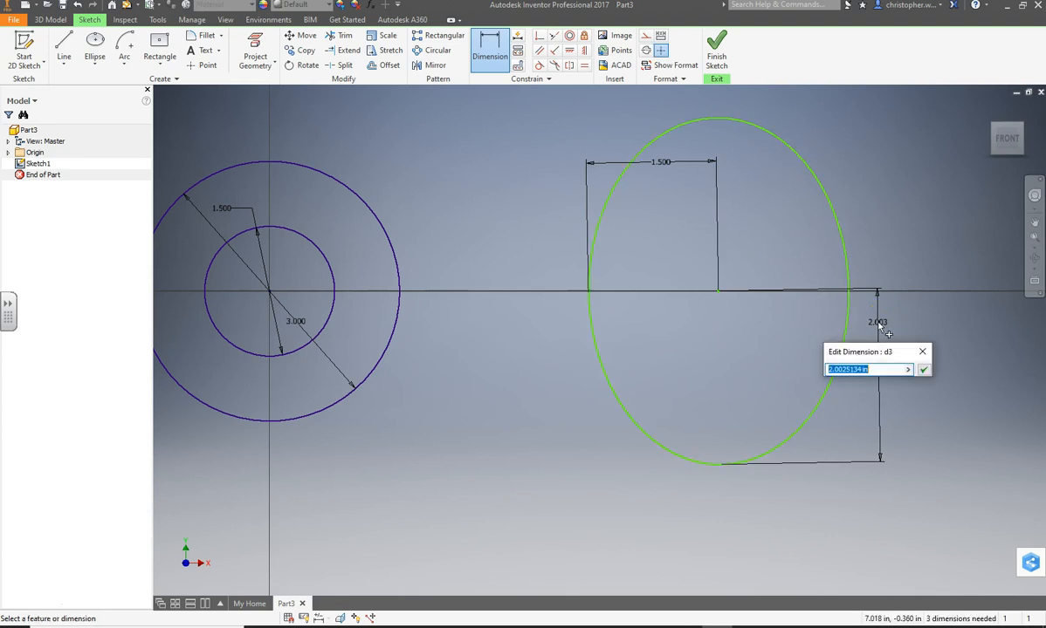
type("3")
key("Return")
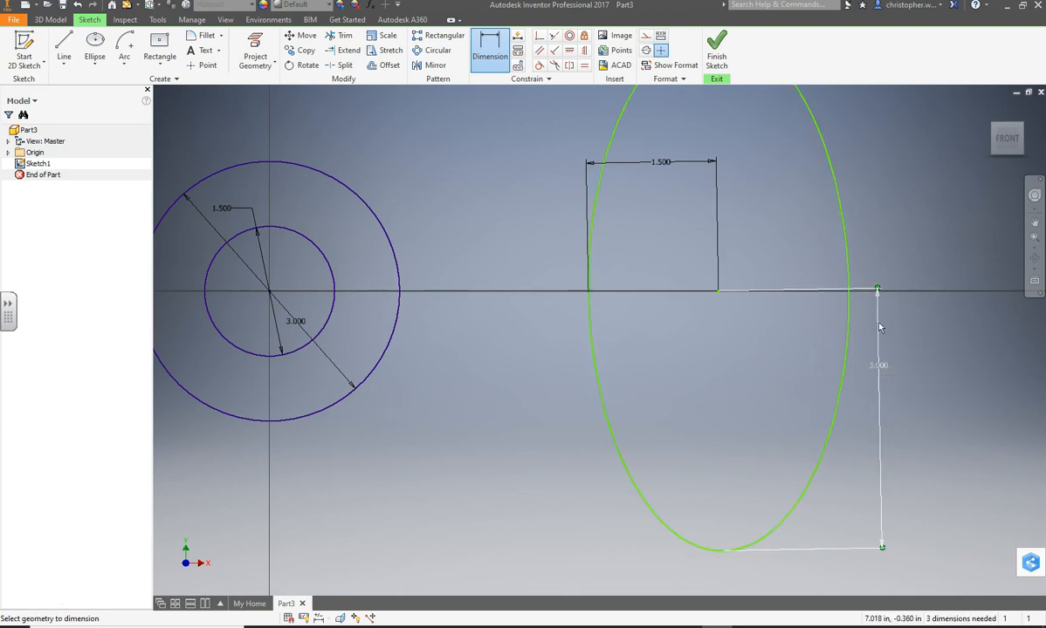